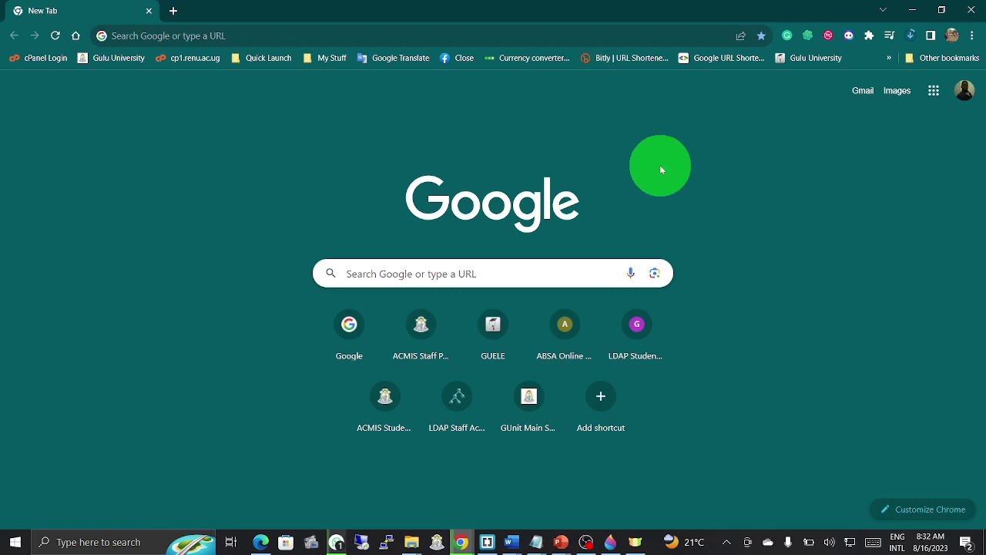
Return Chrome's zoom to 100% and enter myportal.gu.ac.ug in the address bar.
key("ctrl+plus")
key("ctrl+plus")
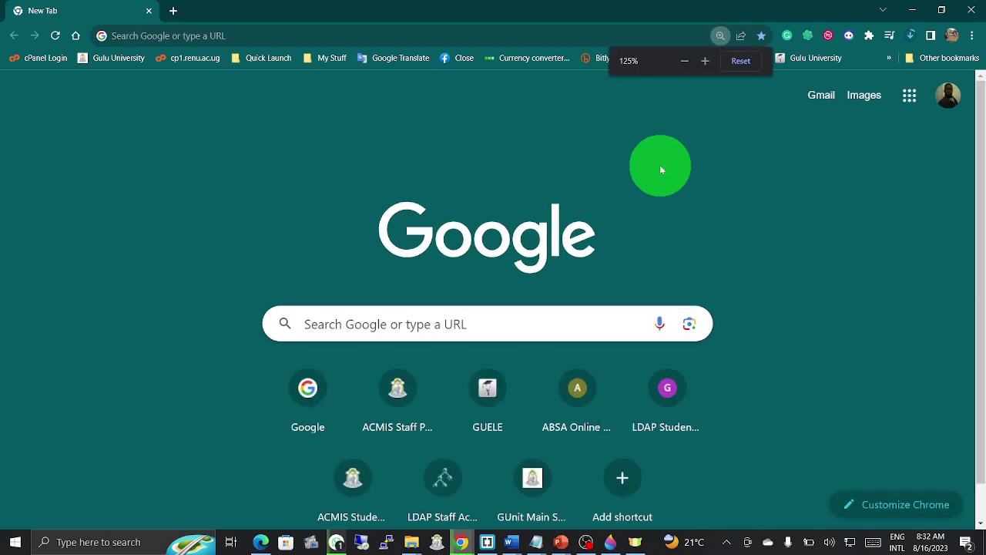
key("ctrl+minus")
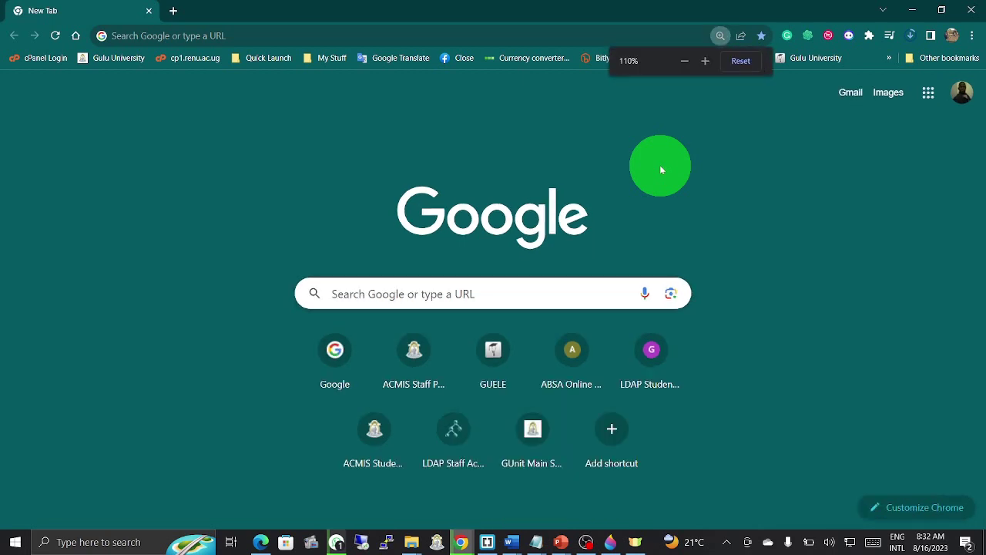
key("ctrl+minus")
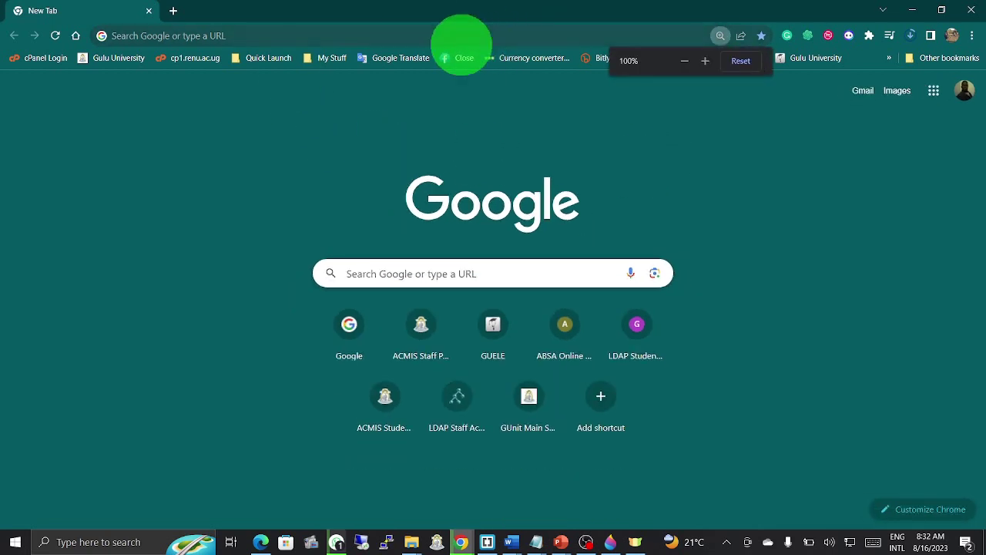
left_click(256, 36)
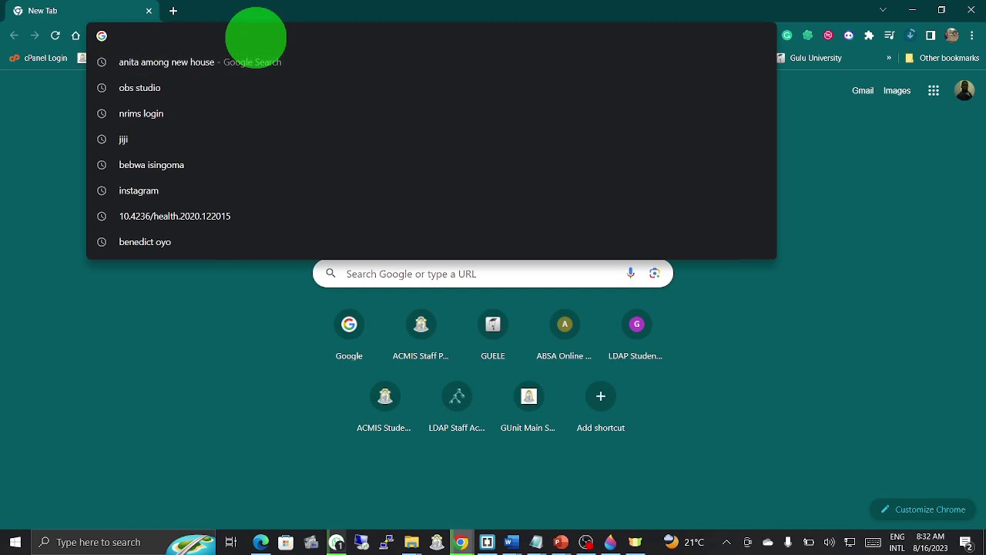
type("m")
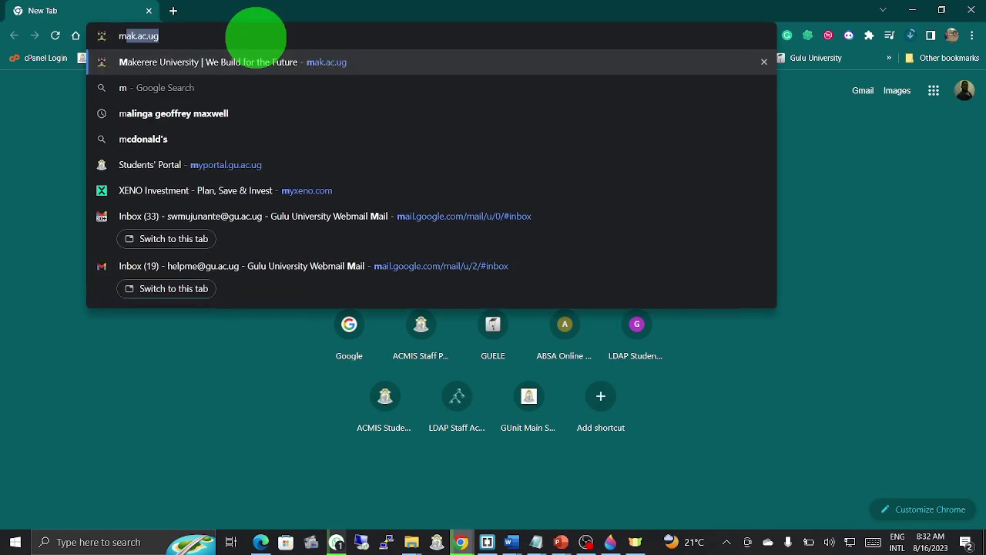
type("yportal")
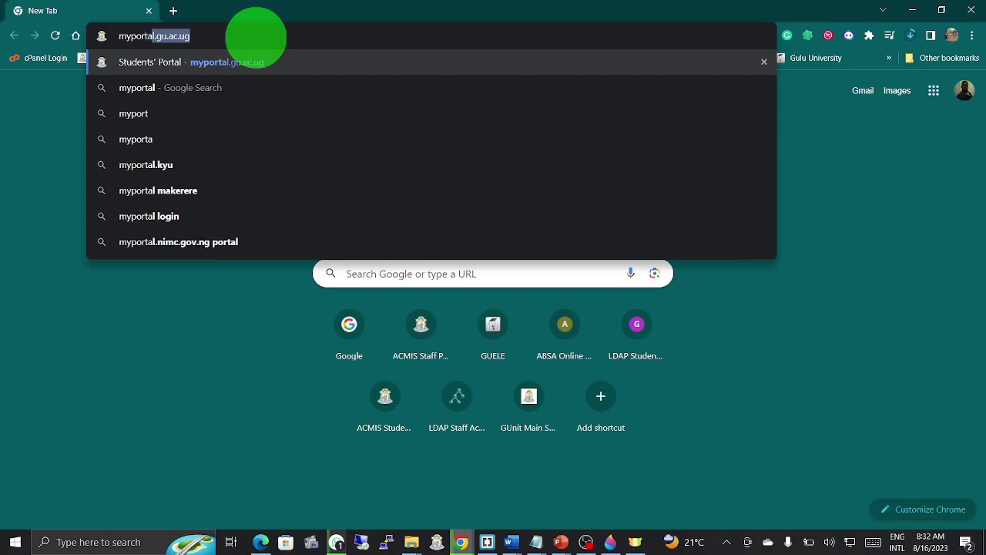
type(".gu.")
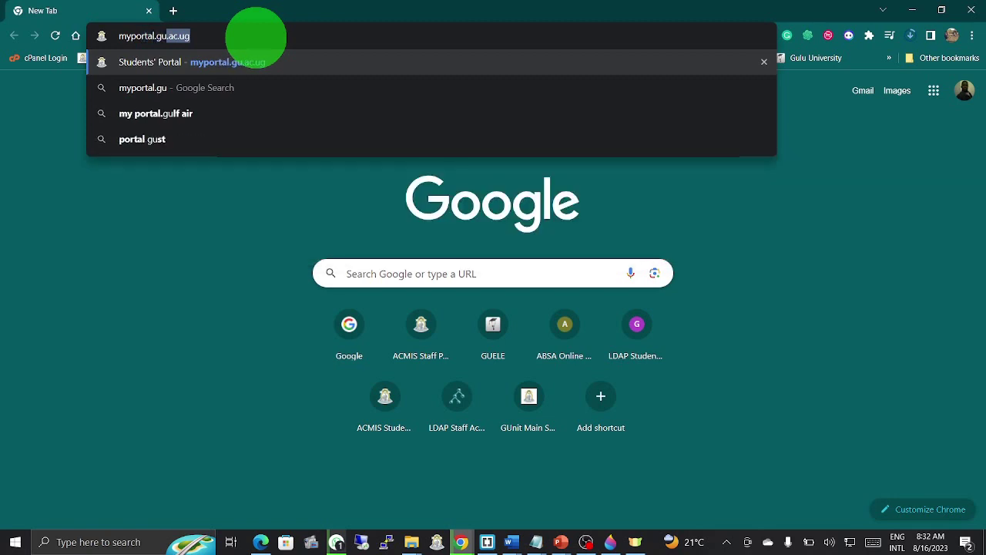
type("ac.ug")
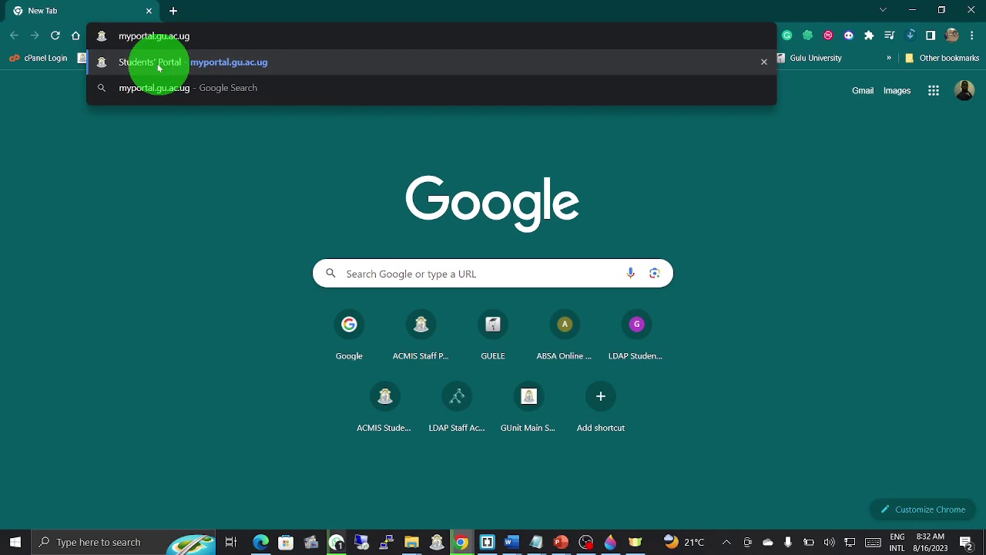
Load the Students' Portal login page and empty the prefilled student number and password fields.
left_click(218, 64)
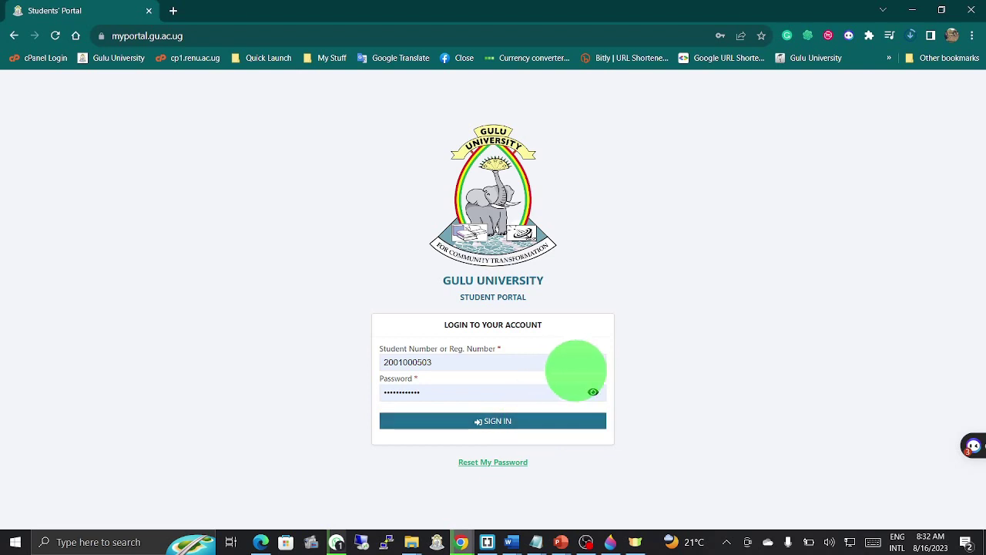
left_click(570, 363)
key("BackSpace")
key("BackSpace")
key("BackSpace")
key("BackSpace")
key("BackSpace")
key("BackSpace")
key("BackSpace")
key("BackSpace")
key("BackSpace")
key("BackSpace")
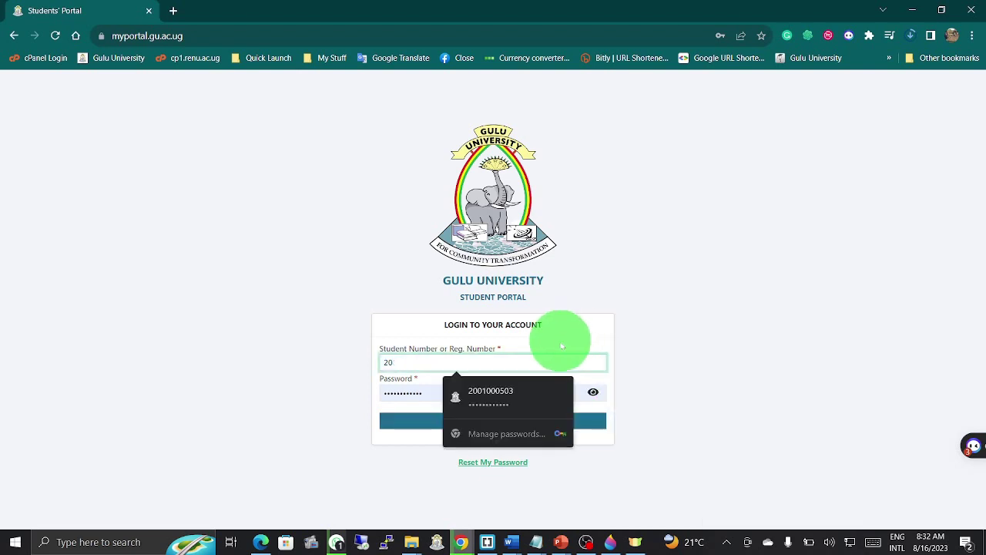
left_click(471, 390)
key("BackSpace")
key("BackSpace")
key("BackSpace")
key("BackSpace")
key("BackSpace")
key("BackSpace")
key("BackSpace")
key("BackSpace")
key("BackSpace")
key("BackSpace")
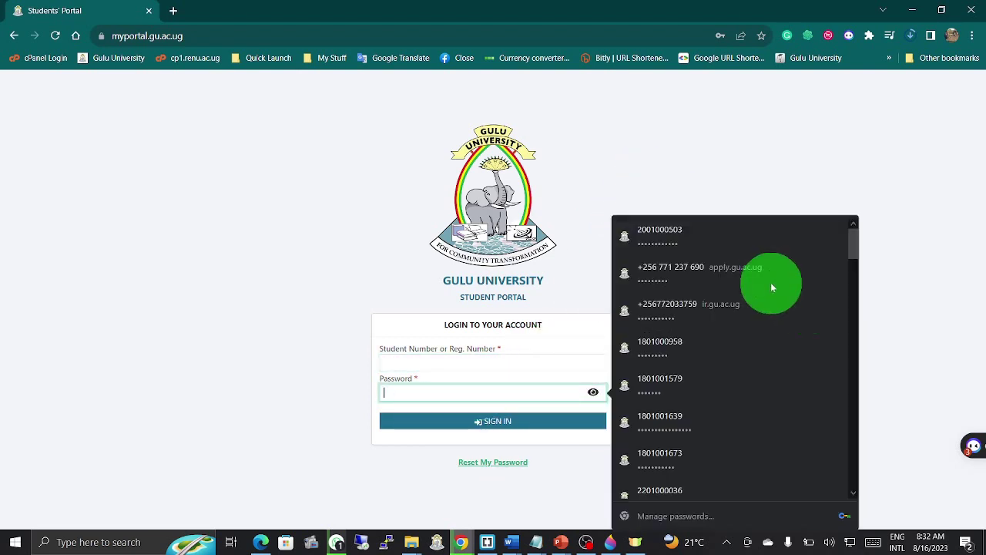
left_click(338, 199)
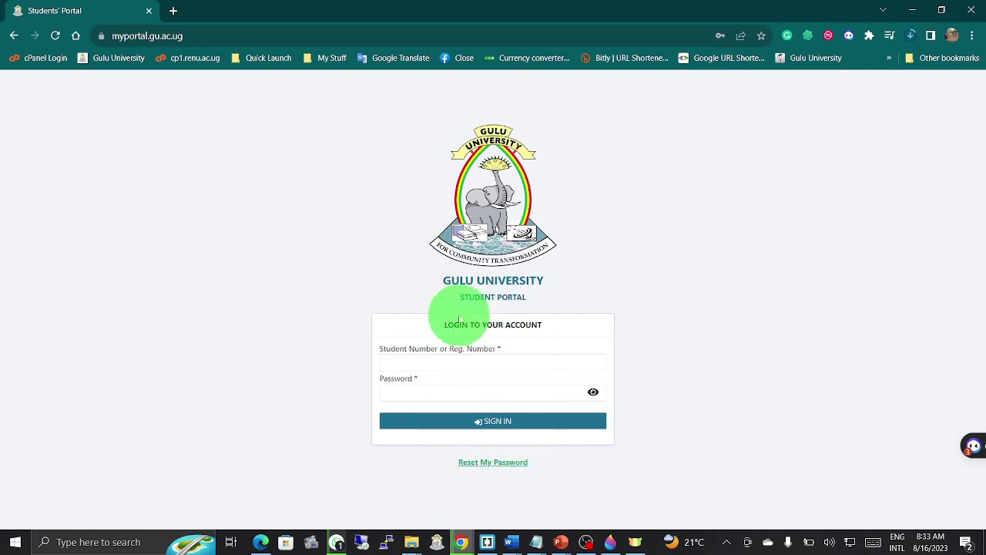
Open the Reset My Password form, read its instructions, and select the Student Number field.
left_click(500, 464)
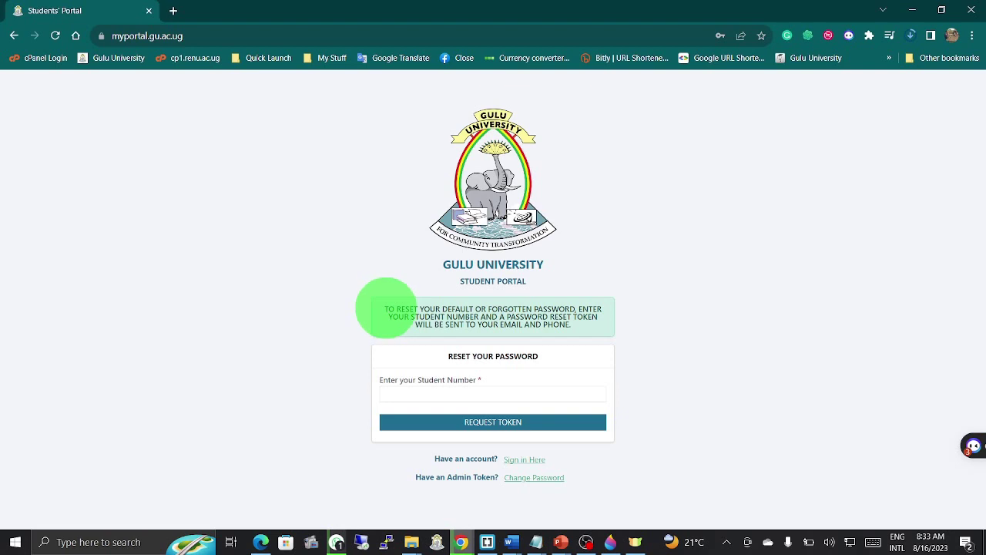
left_click(385, 308)
left_click_drag(385, 308, 431, 318)
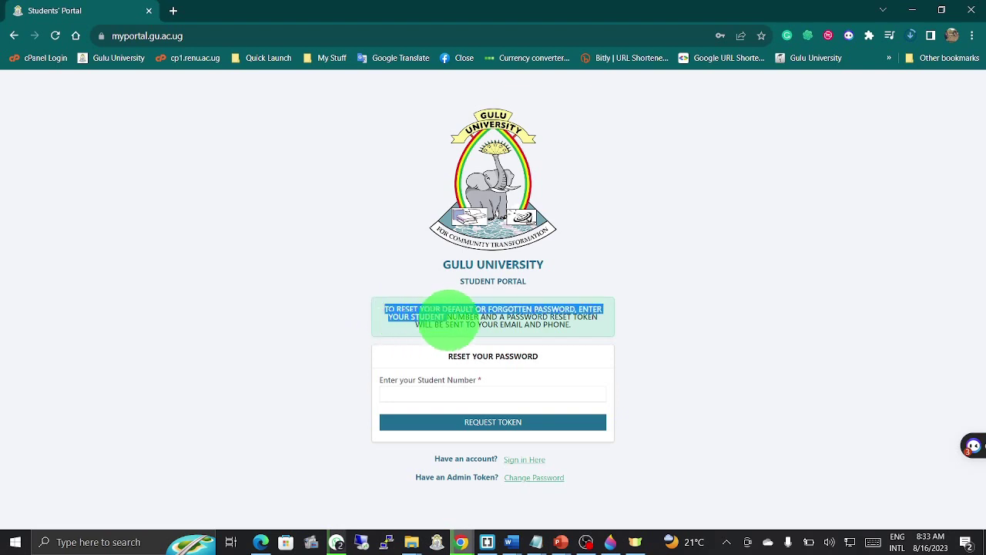
left_click_drag(448, 318, 567, 315)
left_click(521, 316)
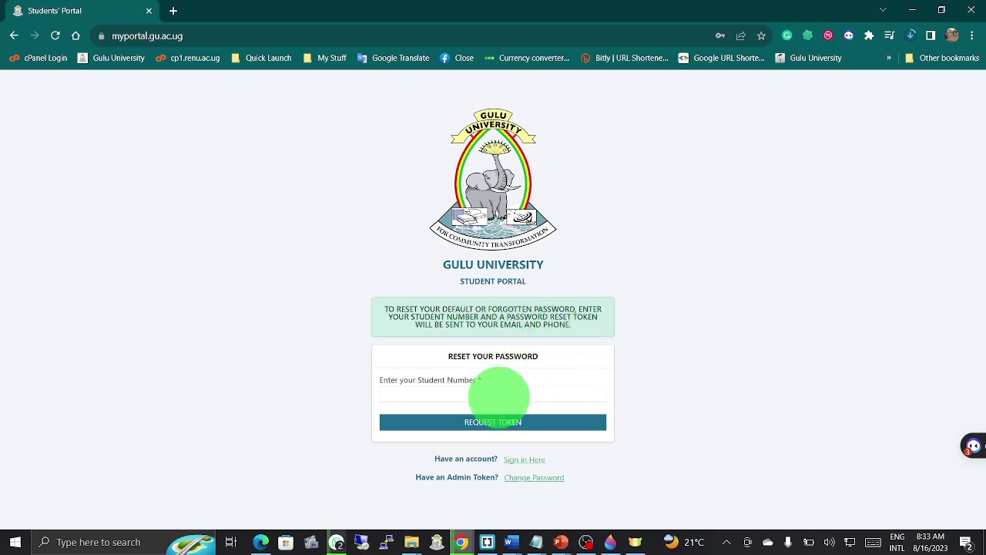
left_click(498, 396)
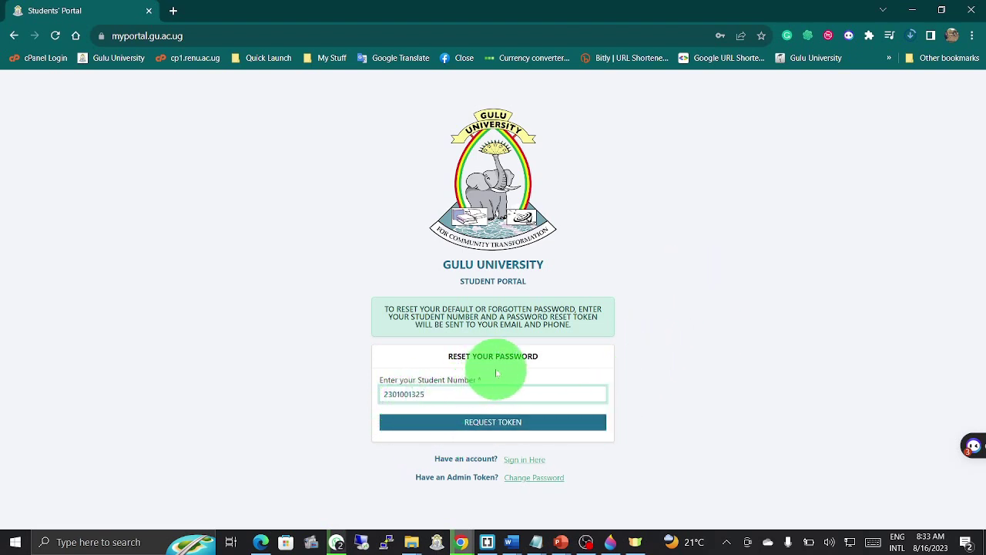
Request a reset token, then view the emailed token screenshot in Paint 3D.
left_click(553, 423)
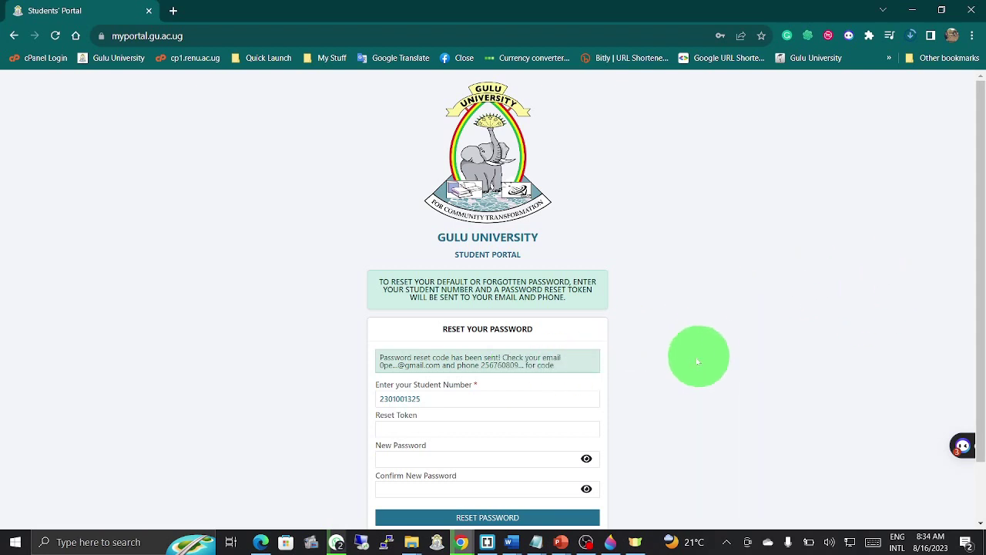
left_click(610, 541)
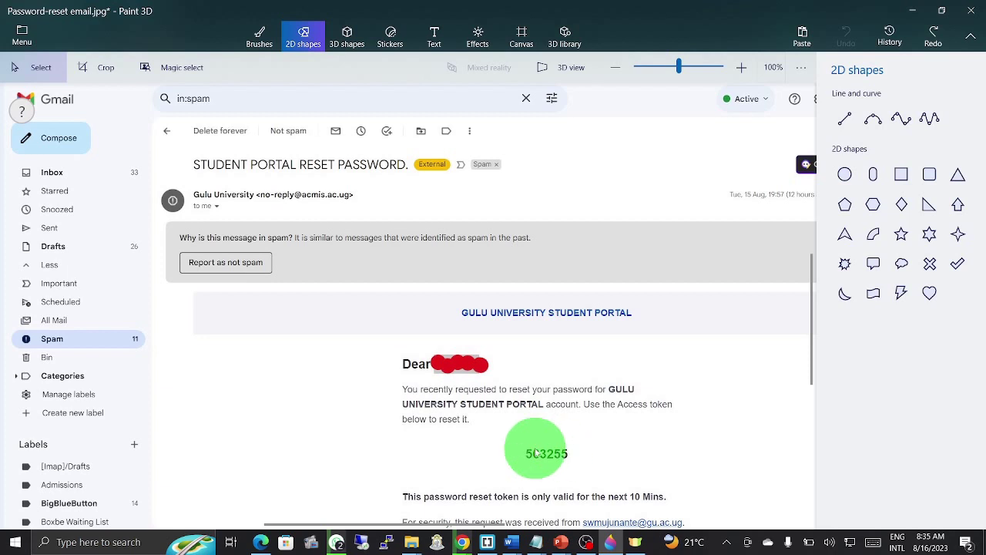
Zoom the reset email image to 125% and switch between it and the portal's reset form.
left_click(739, 69)
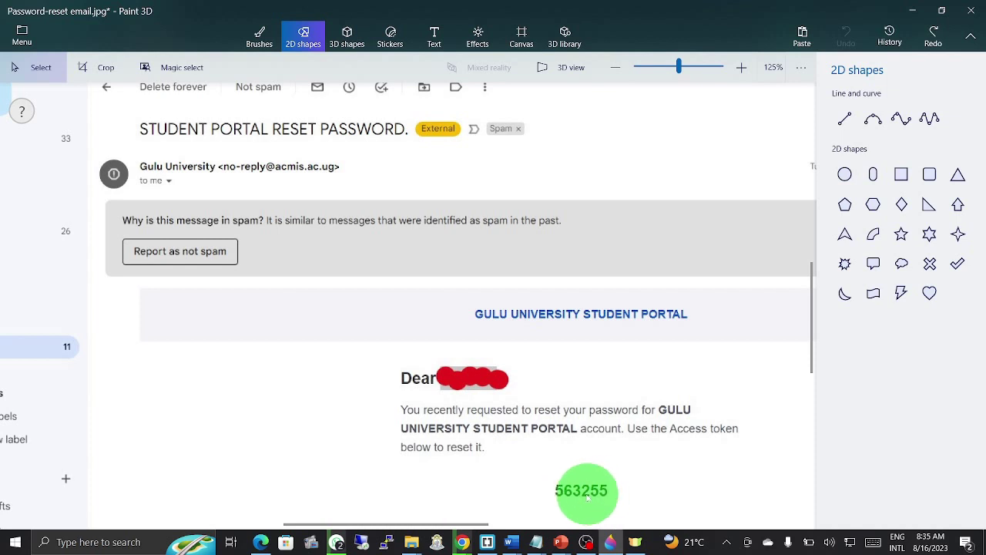
mouse_move(459, 537)
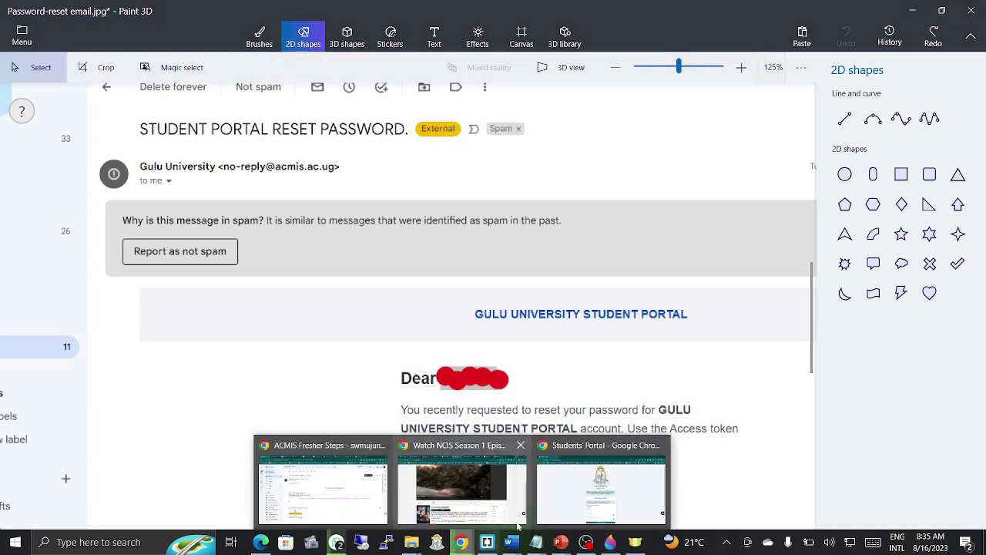
left_click(584, 497)
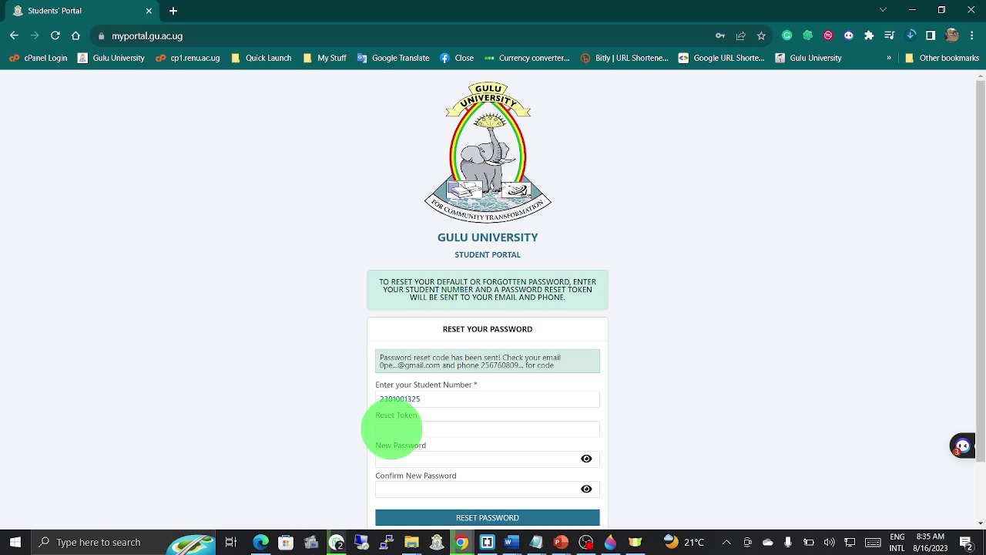
left_click(390, 429)
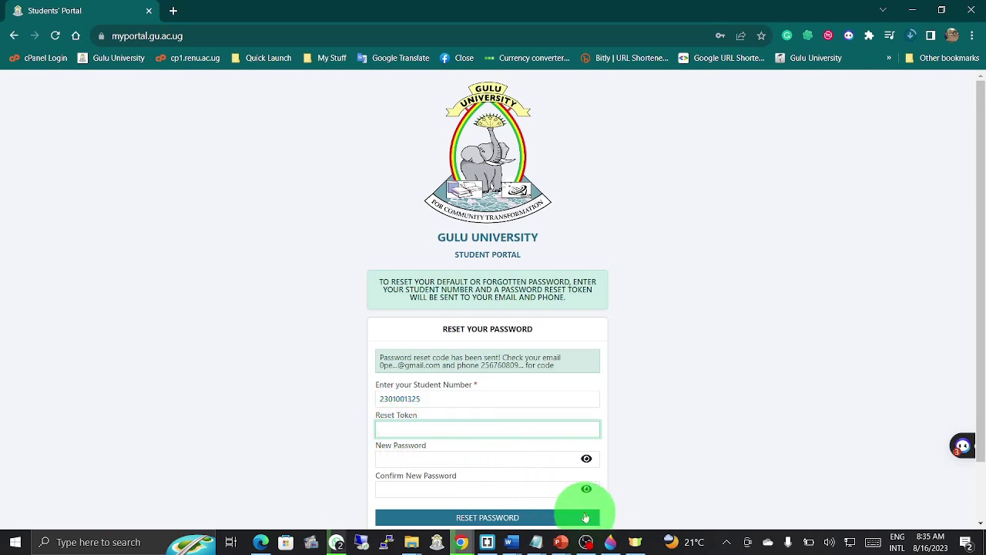
left_click(610, 539)
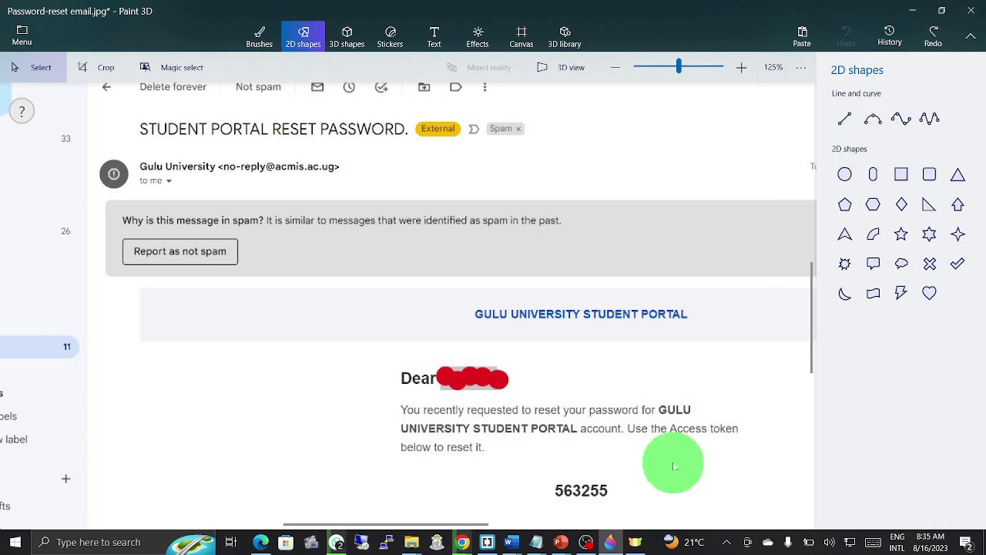
mouse_move(460, 543)
left_click(605, 481)
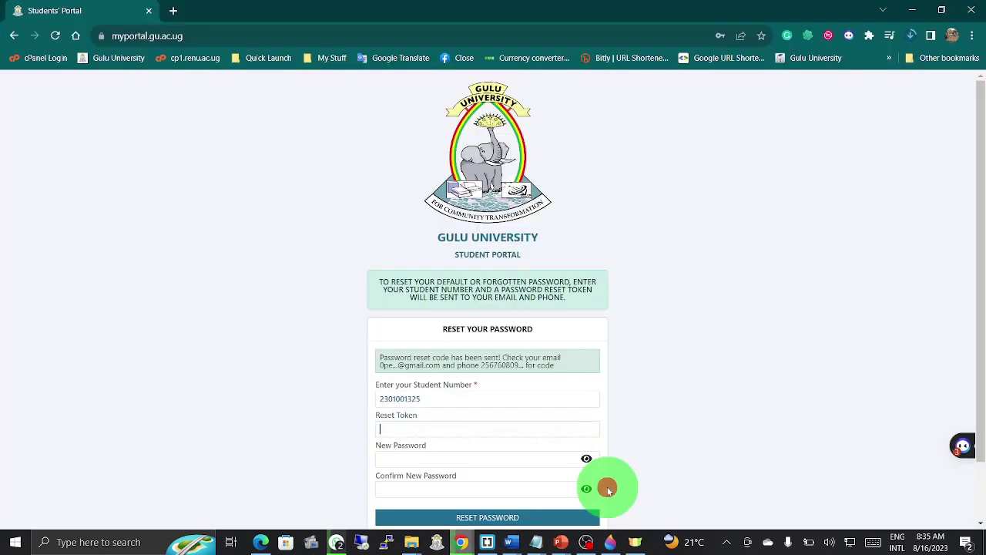
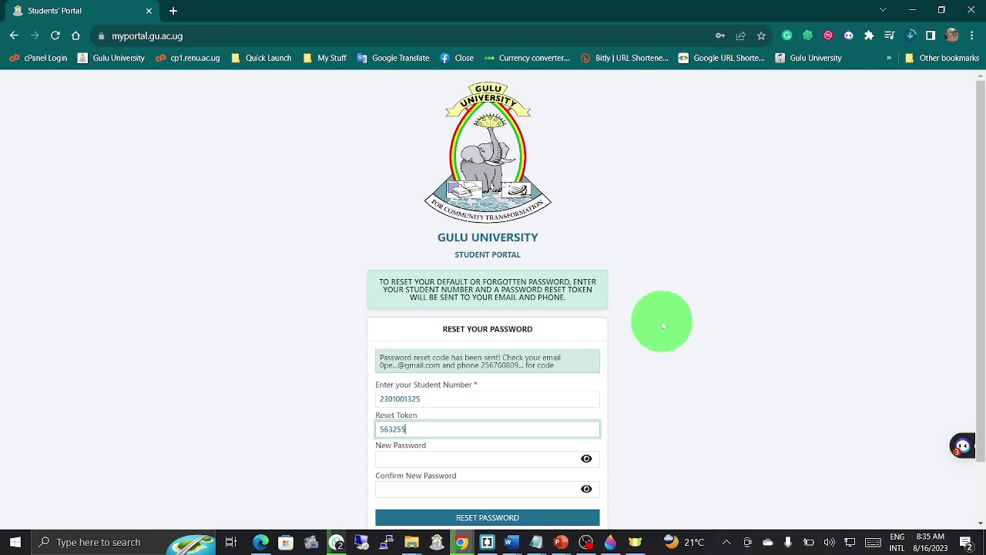
Enter the emailed reset token, then fill in the new password and its confirmation.
scroll(655, 321, "down", 1)
left_click(399, 390)
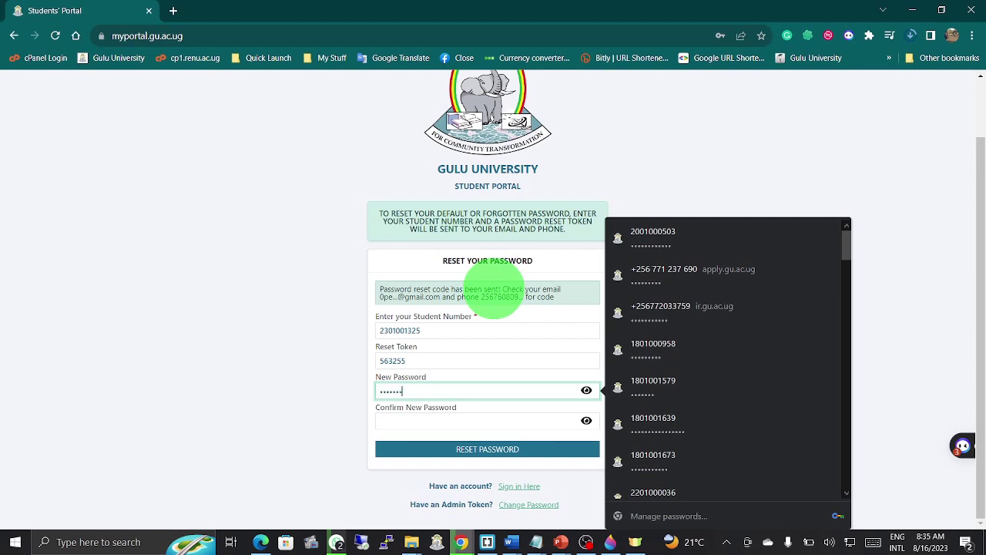
left_click(460, 426)
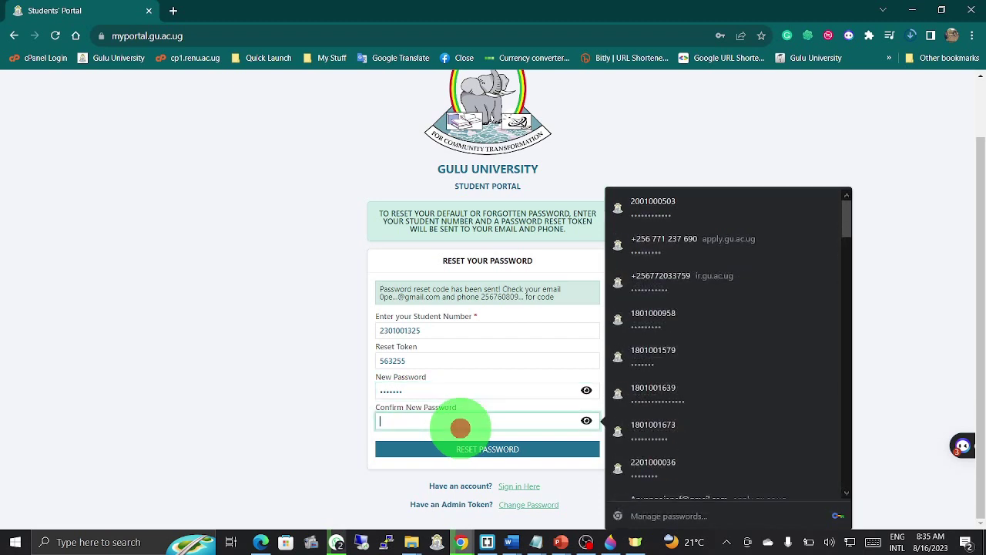
type("••••")
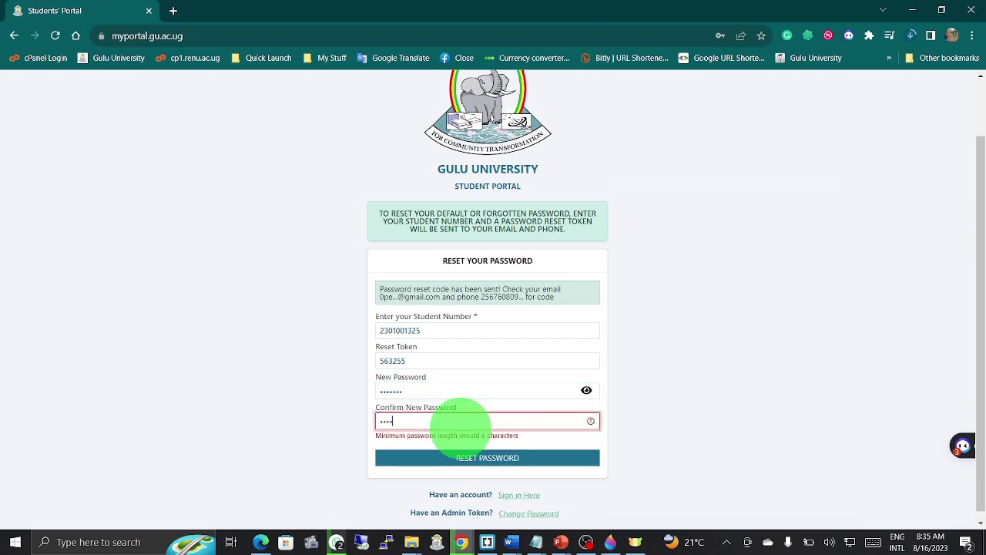
type("•••")
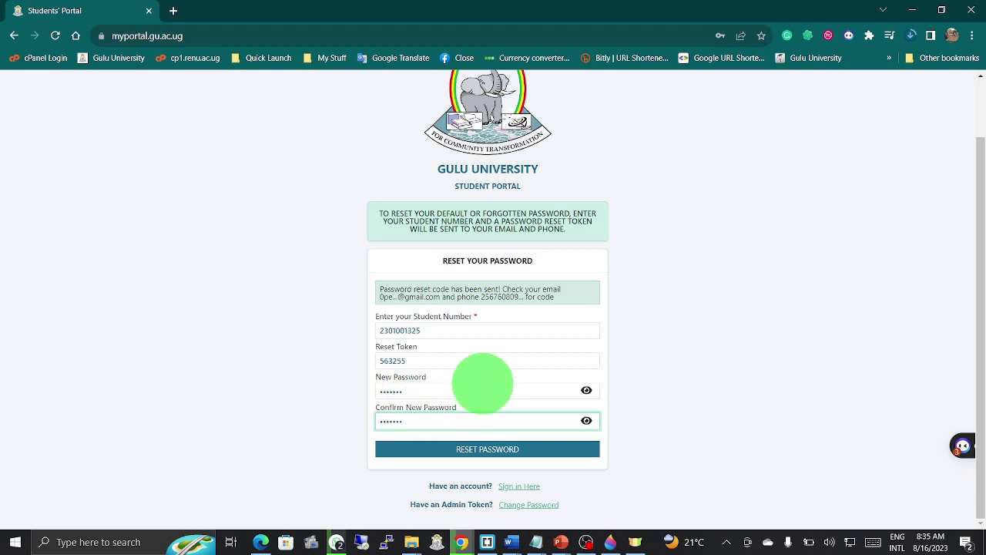
left_click(468, 397)
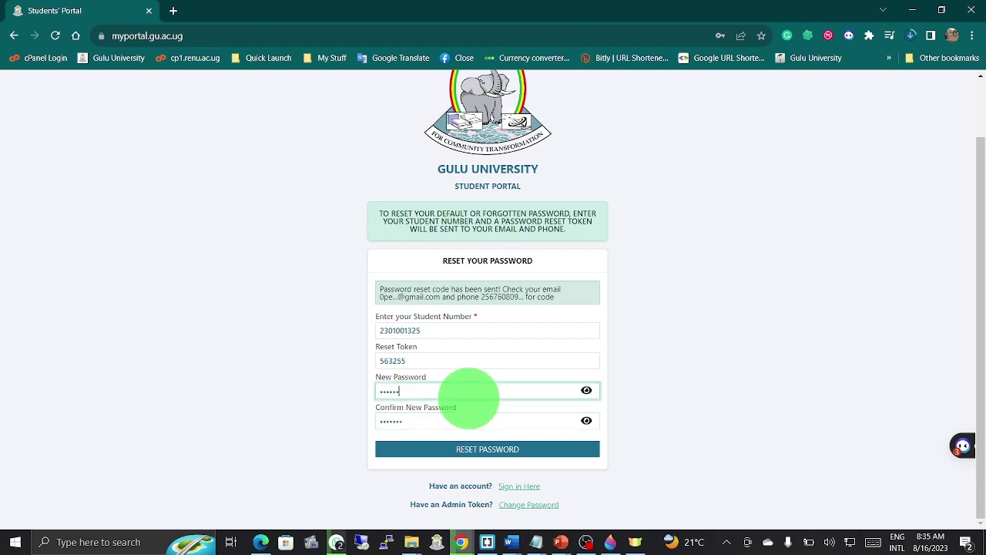
Shorten both password entries and retype the confirmation, triggering the 6-character minimum warning.
key("BackSpace")
key("BackSpace")
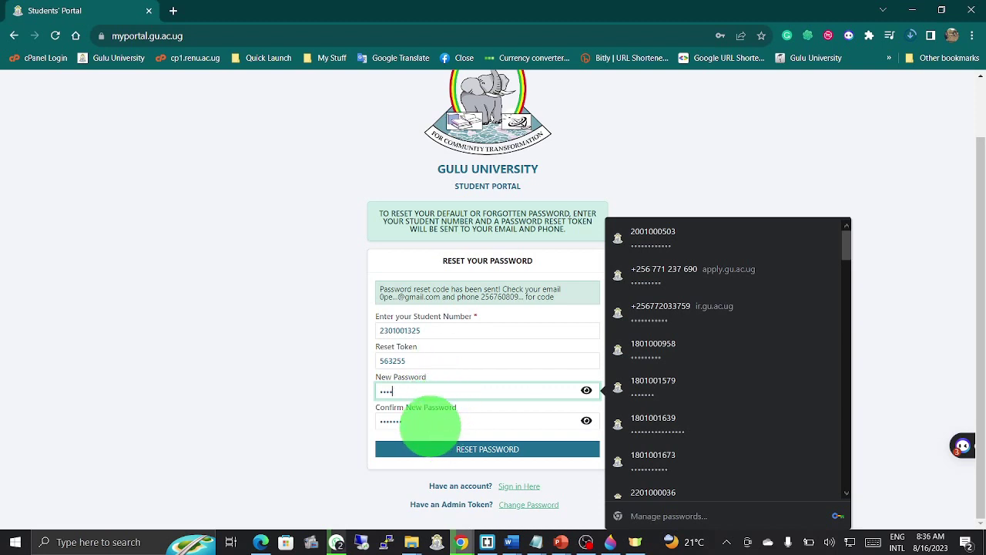
left_click(429, 425)
key("BackSpace")
key("BackSpace")
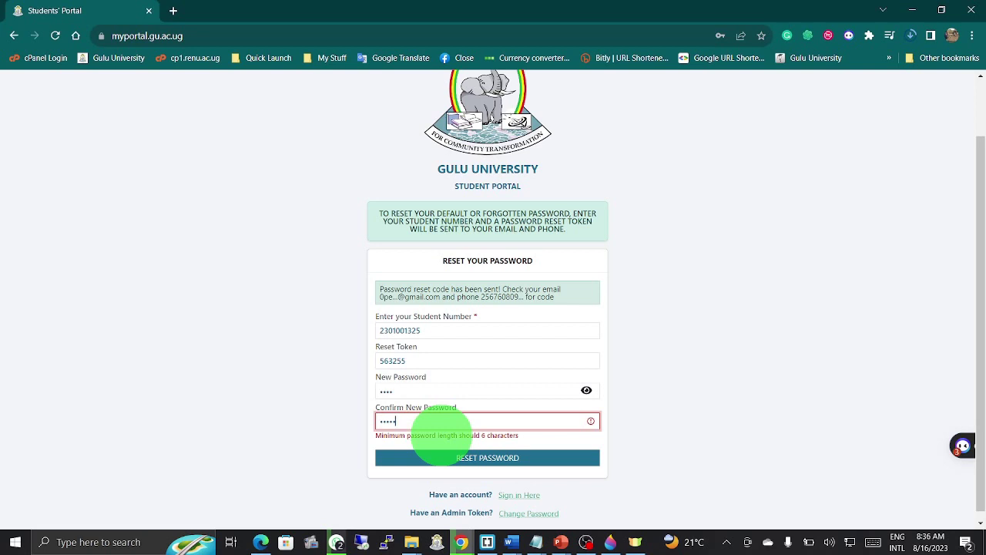
left_click(395, 391)
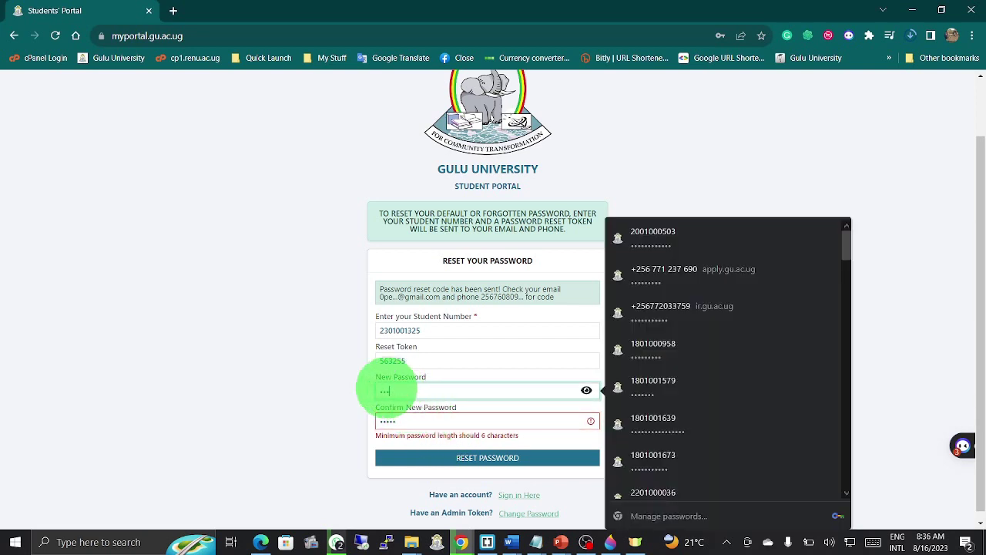
left_click(395, 418)
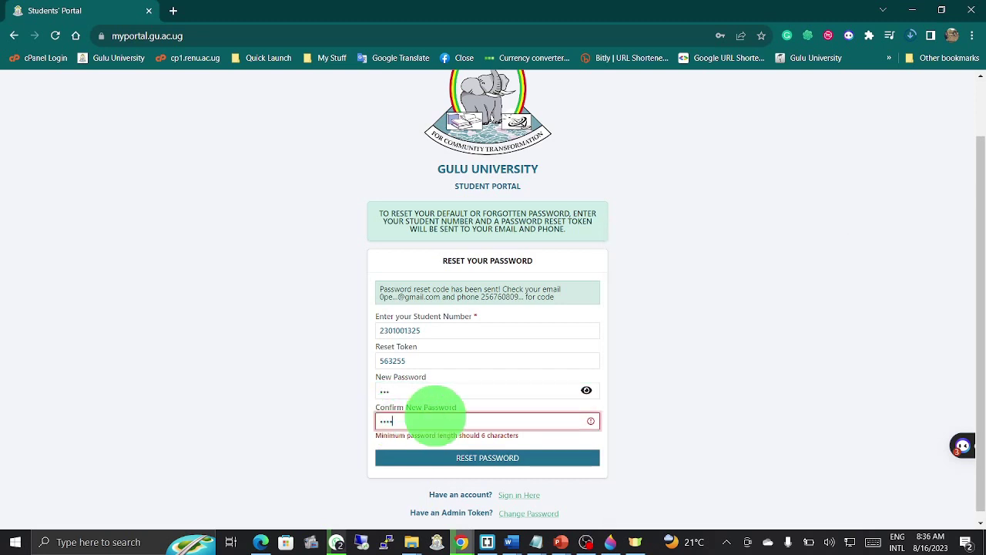
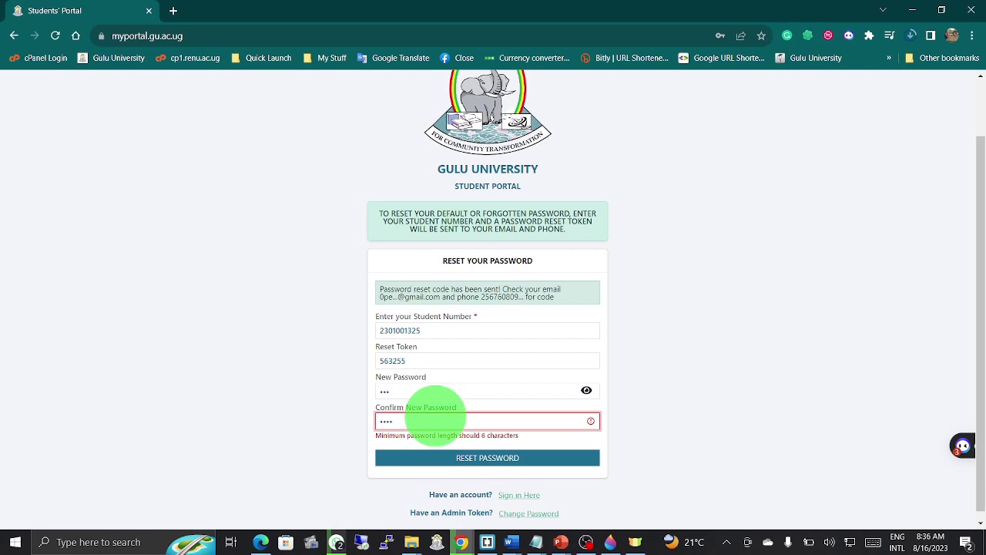